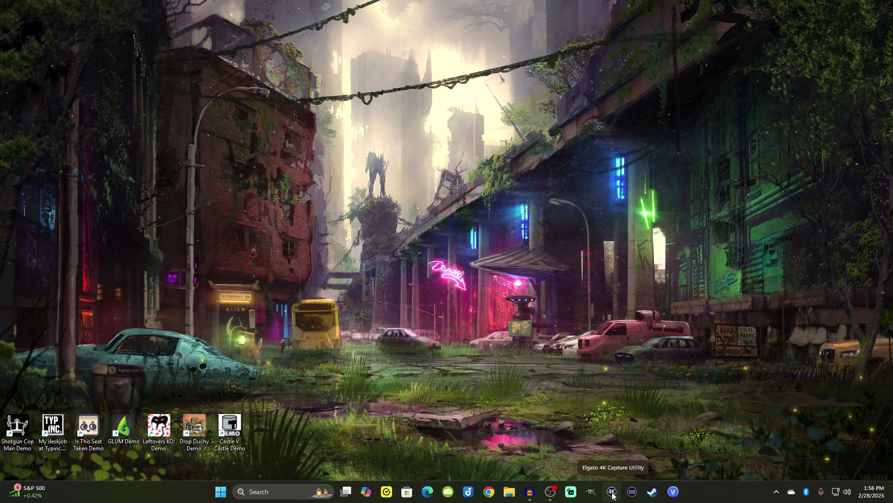
Bring up the 4K Capture Utility maximized, look at the Library, then return to the Capture view
click(612, 492)
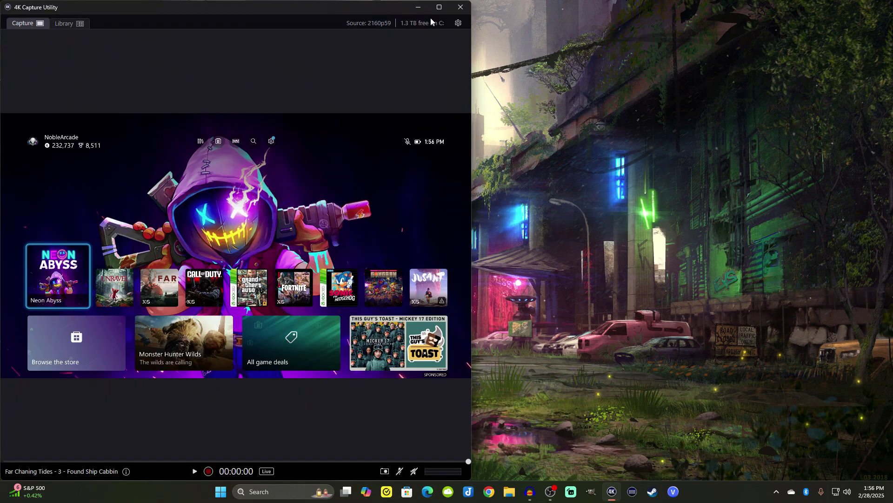
click(439, 7)
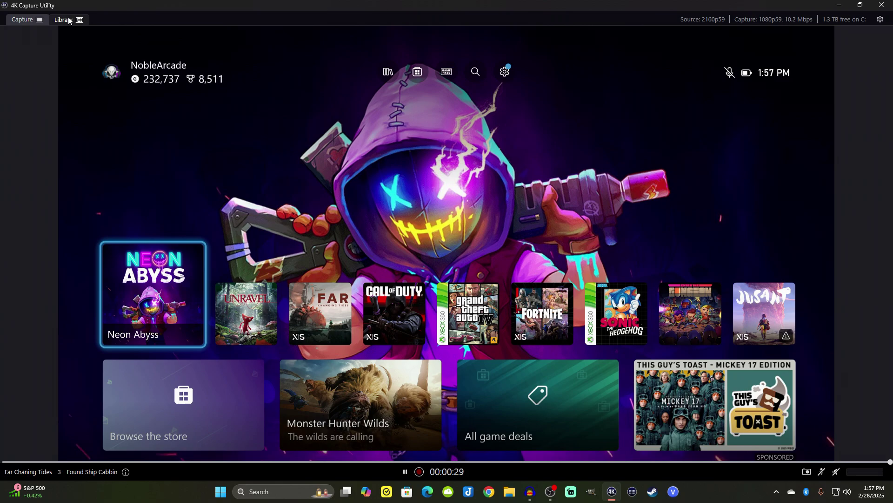
click(69, 21)
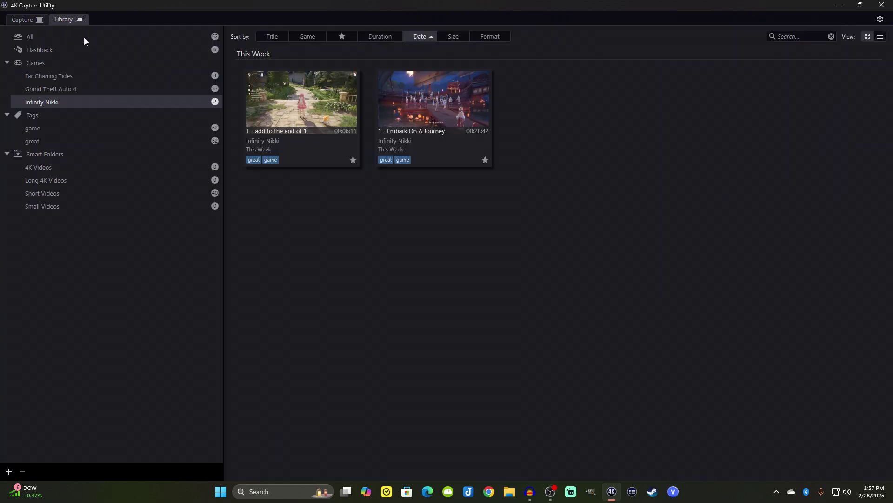
click(32, 20)
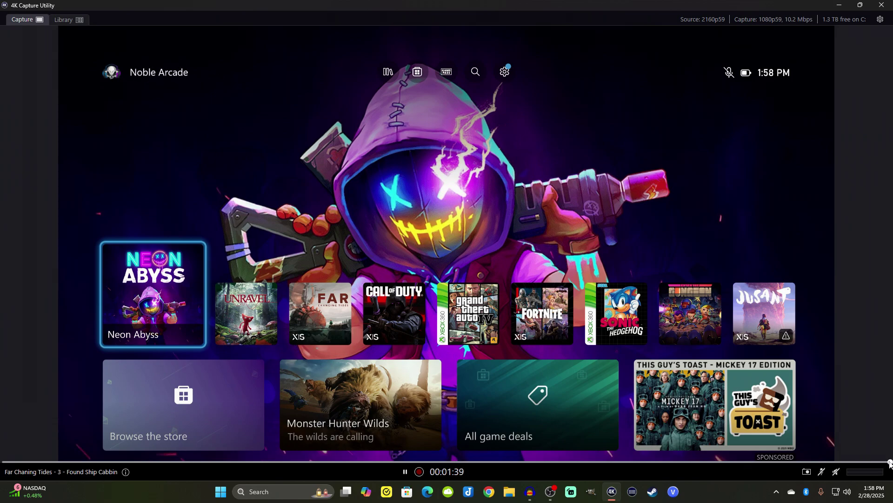
drag(890, 463, 91, 462)
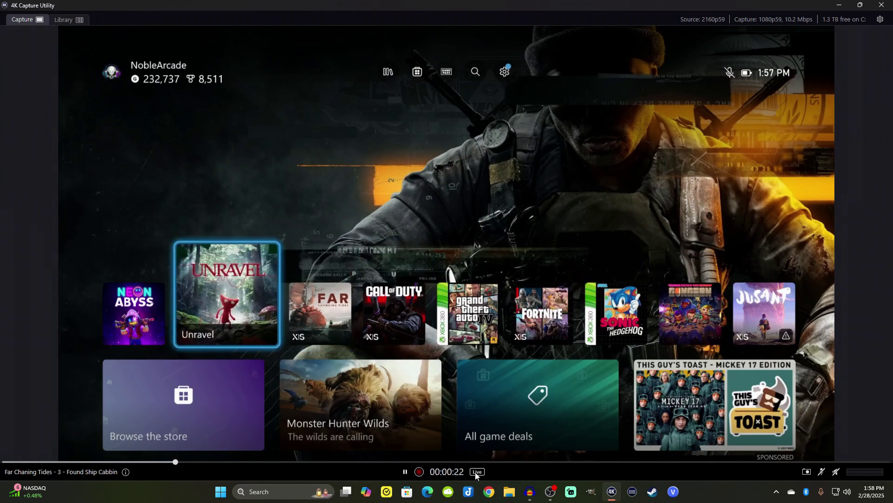
click(476, 471)
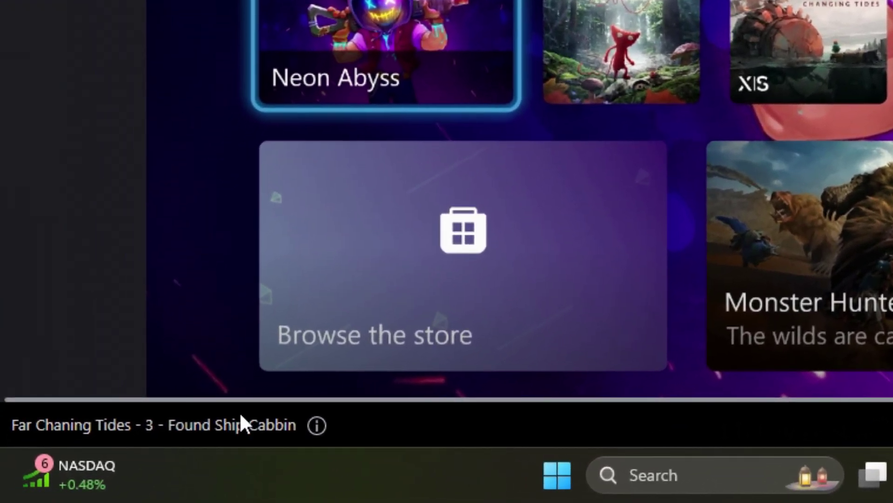
Remove the great and game tags from the Found Ship Cabbin recording and save
click(315, 436)
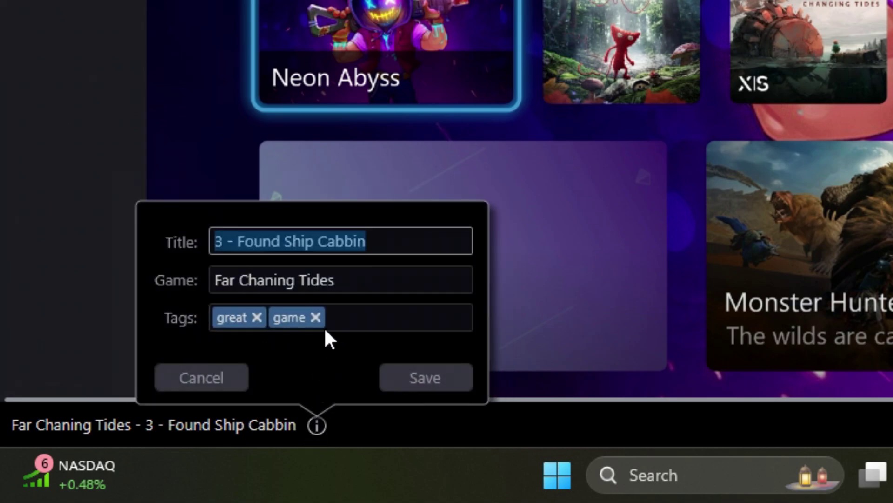
click(262, 317)
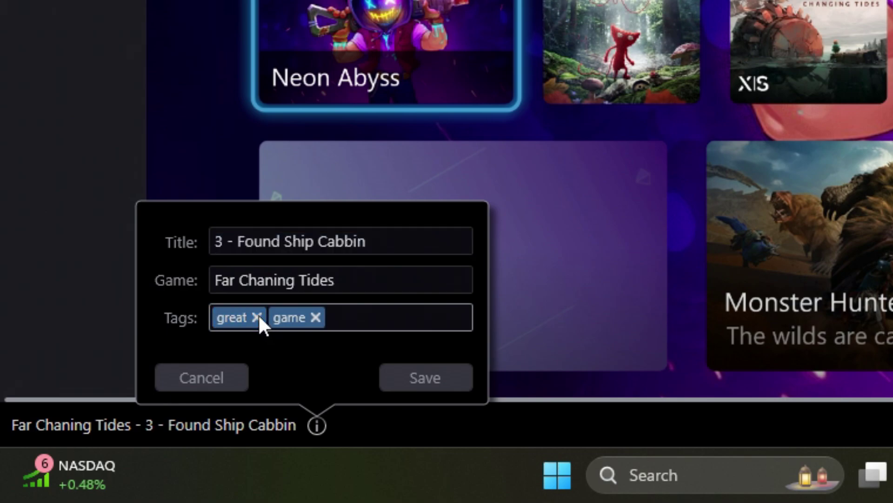
click(258, 316)
click(258, 317)
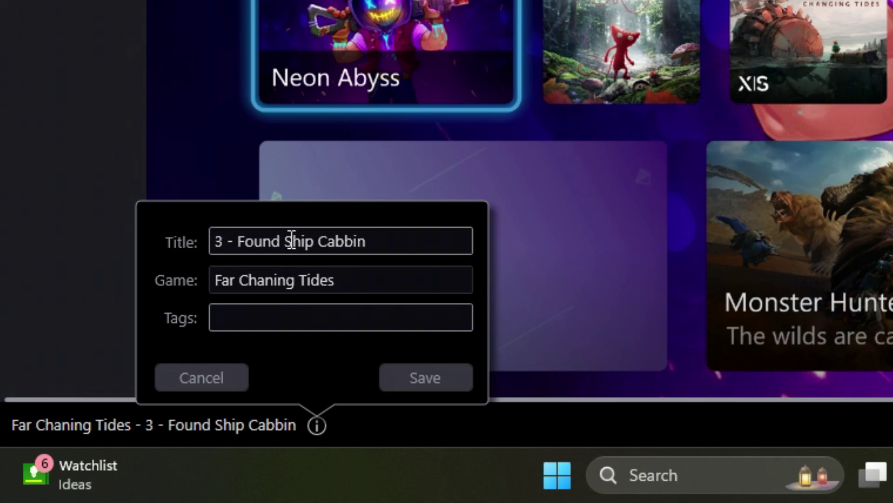
click(420, 377)
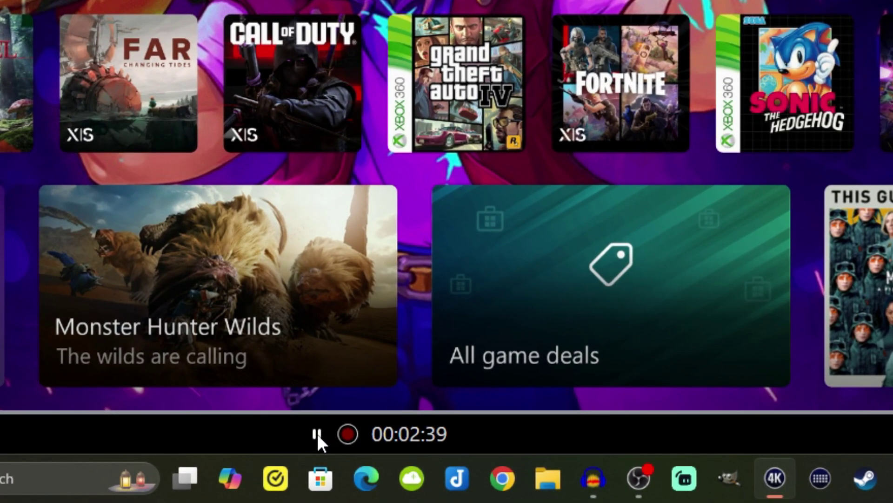
Pause and resume the live preview, take a game screenshot, then minimize and select it on the desktop
click(316, 433)
click(483, 430)
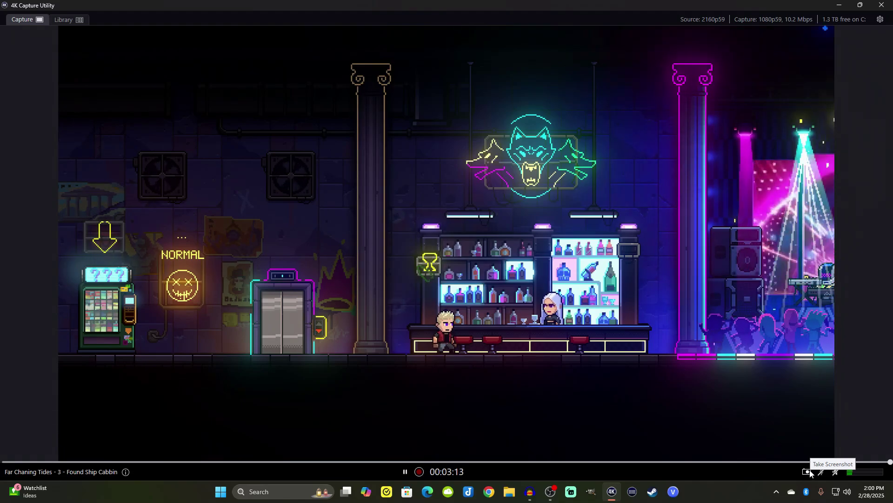
click(809, 472)
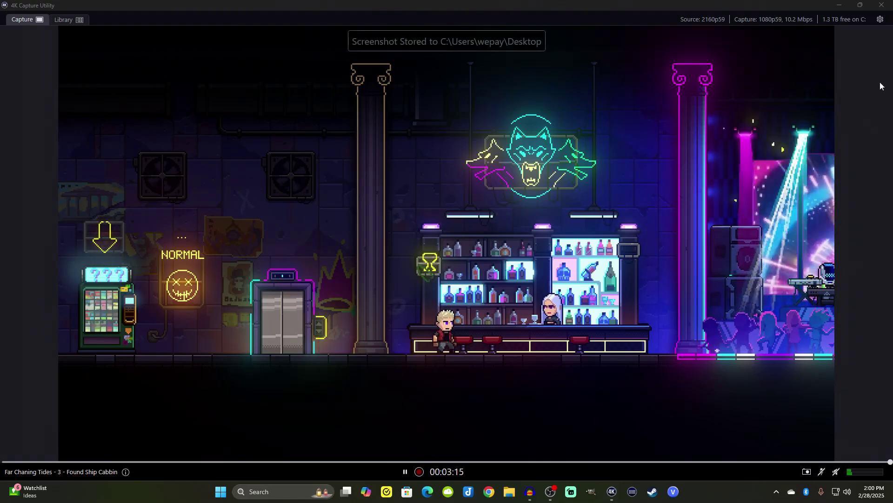
click(840, 5)
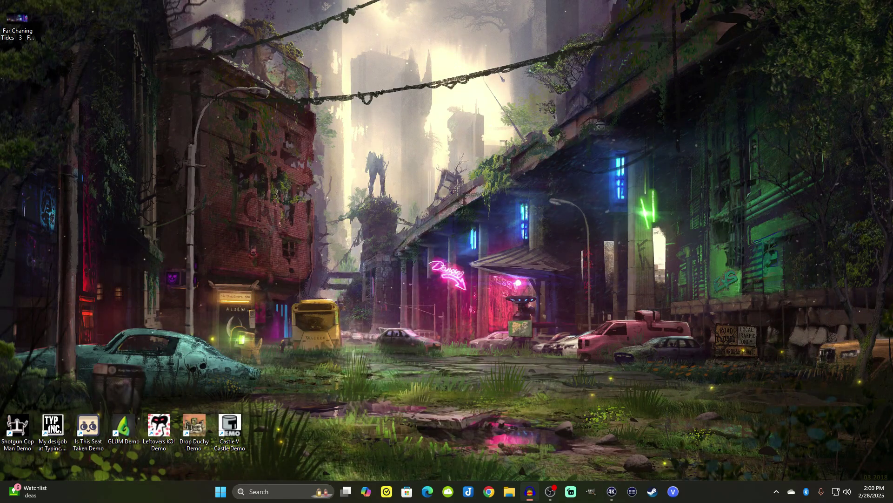
click(16, 29)
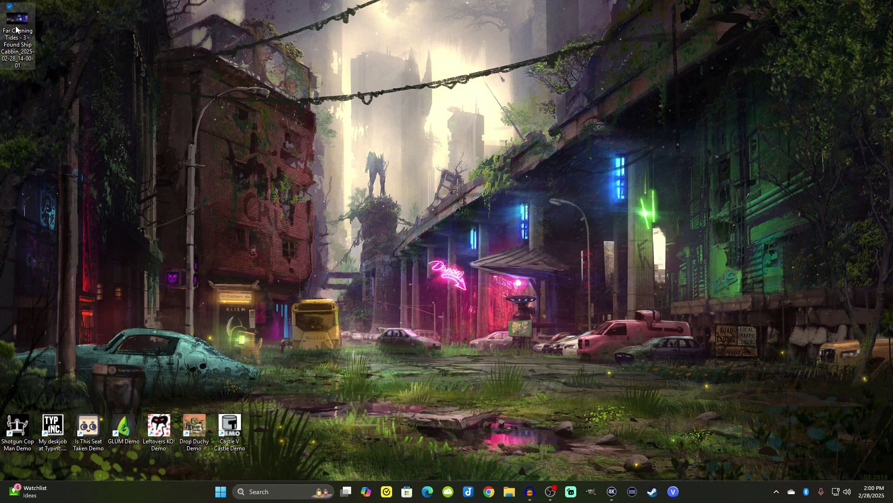
double_click(18, 31)
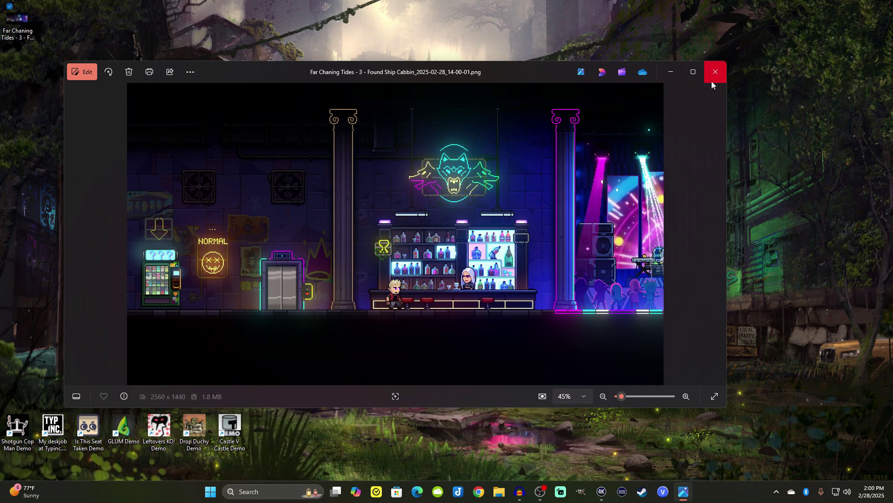
click(715, 72)
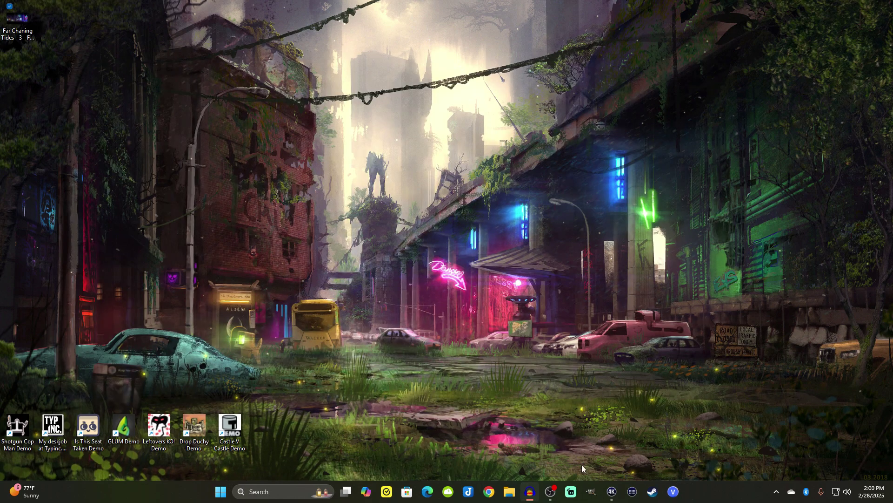
Restore the utility, toggle the microphone on then off, and unmute the preview audio
key(alt+Tab)
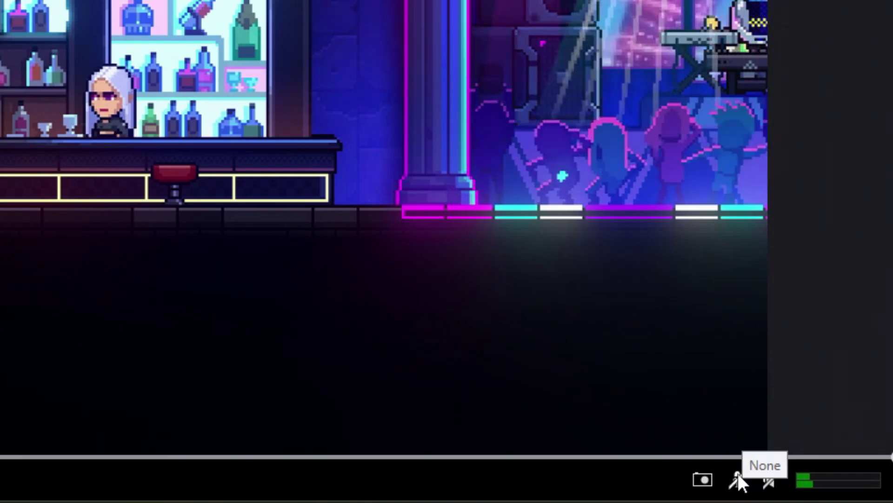
click(738, 475)
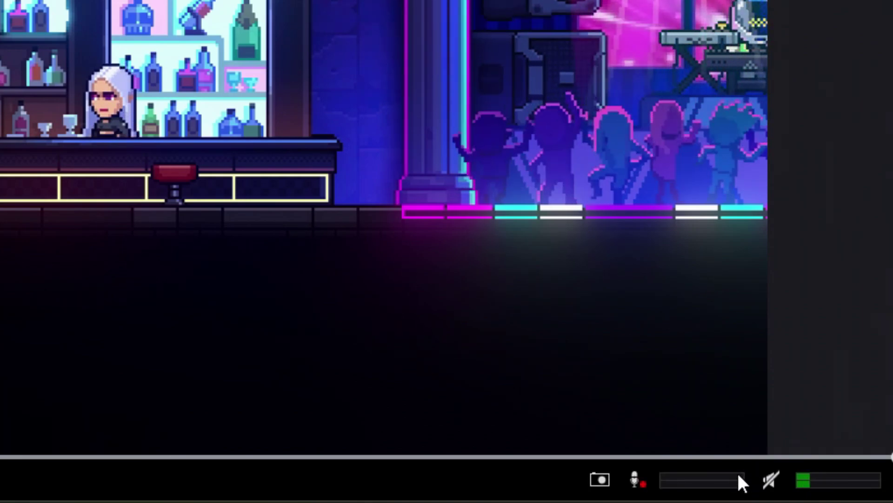
click(636, 480)
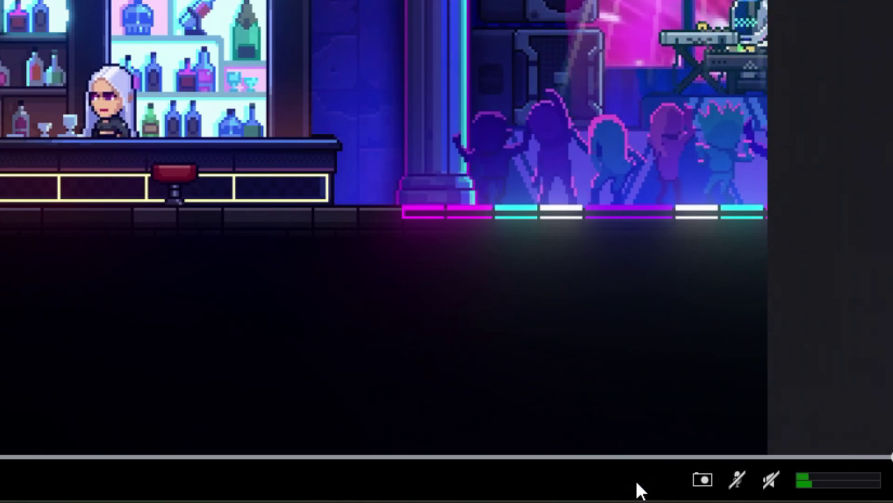
click(772, 481)
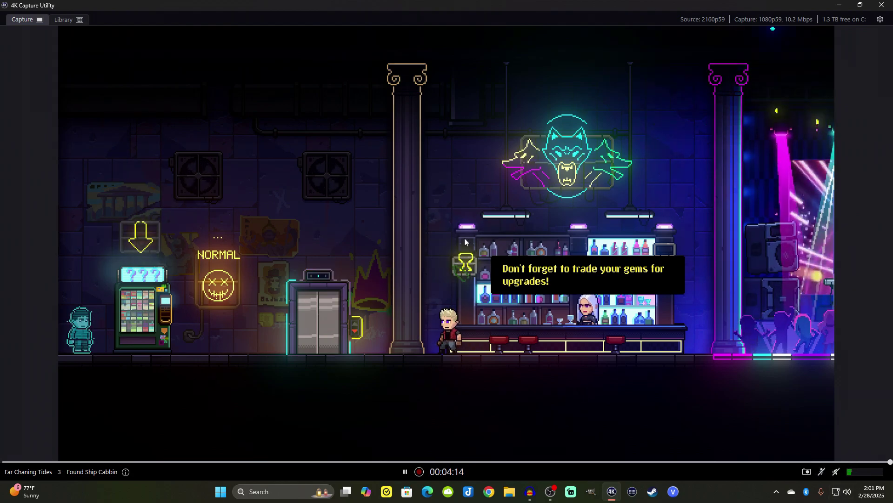
Open the Library and browse all recordings, then the Flashback clips
click(65, 20)
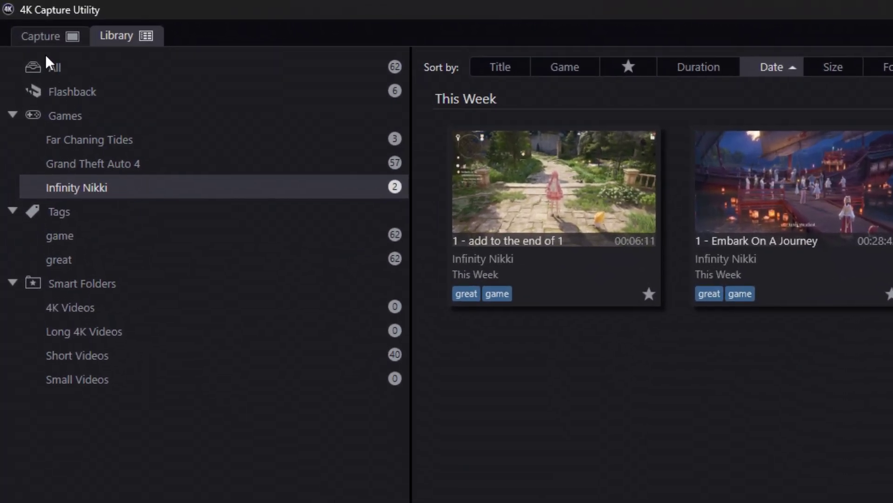
click(56, 75)
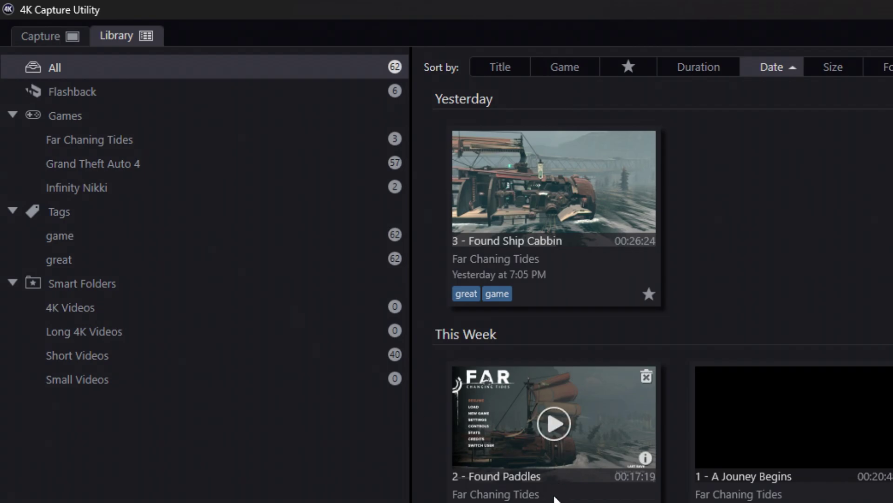
click(94, 97)
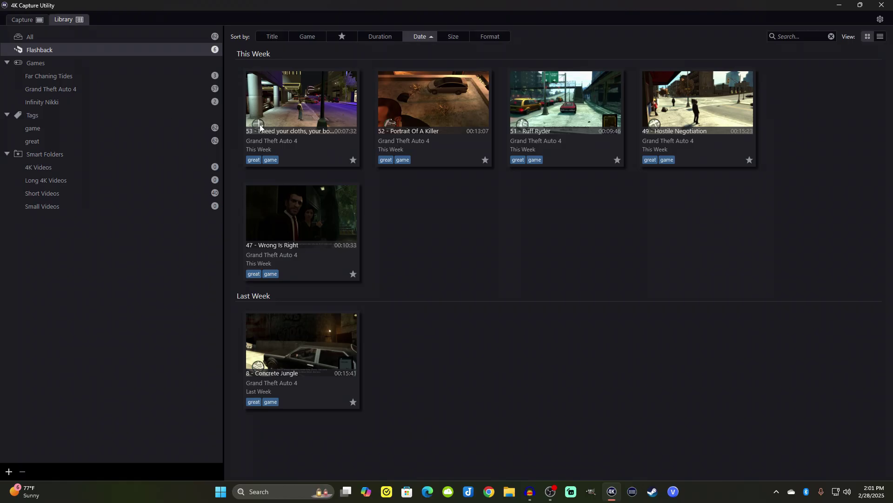
mouse_move(527, 228)
mouse_move(334, 219)
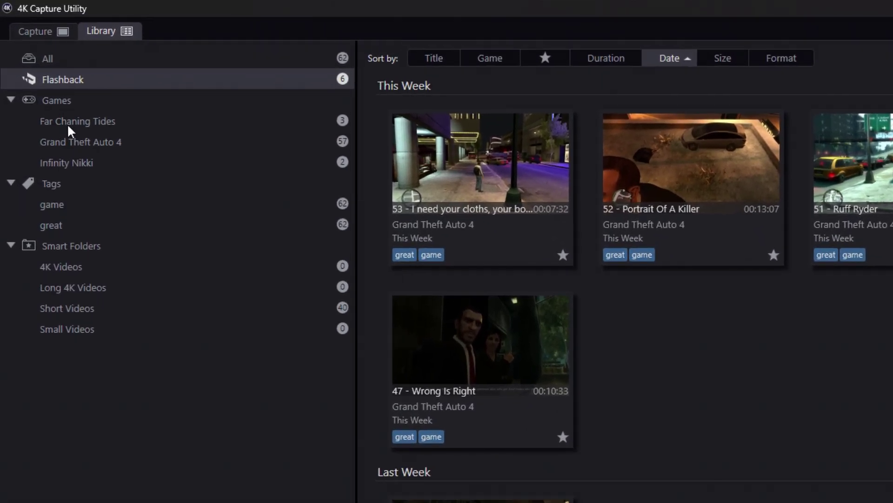
Filter the library by Grand Theft Auto 4, Infinity Nikki, then Far Chaning Tides
click(117, 140)
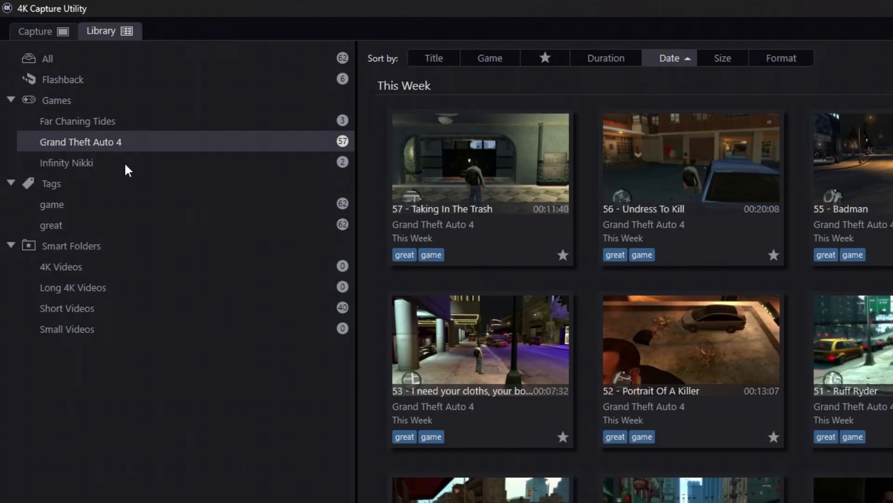
click(125, 164)
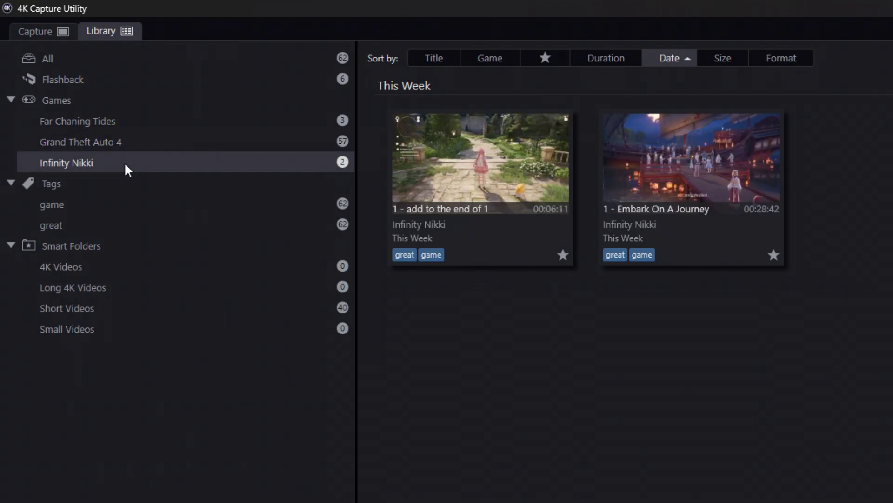
click(130, 128)
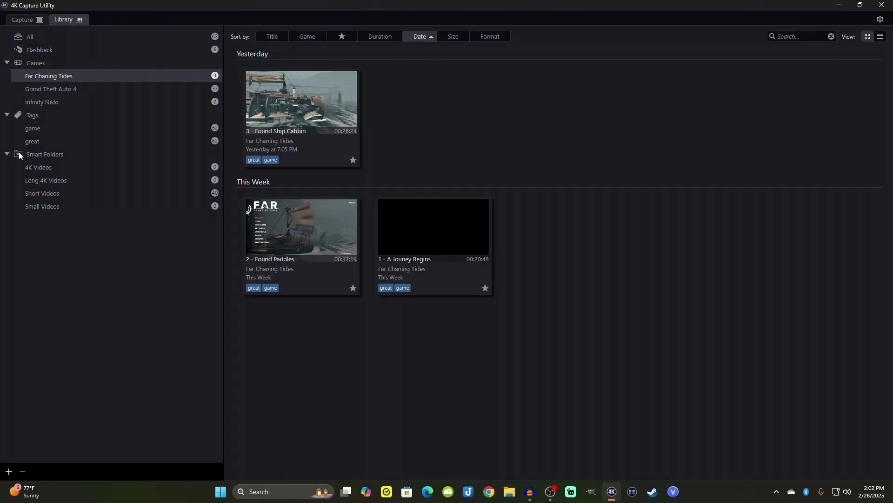
Collapse the Smart Folders and Tags groups and select the whole Games category
click(8, 154)
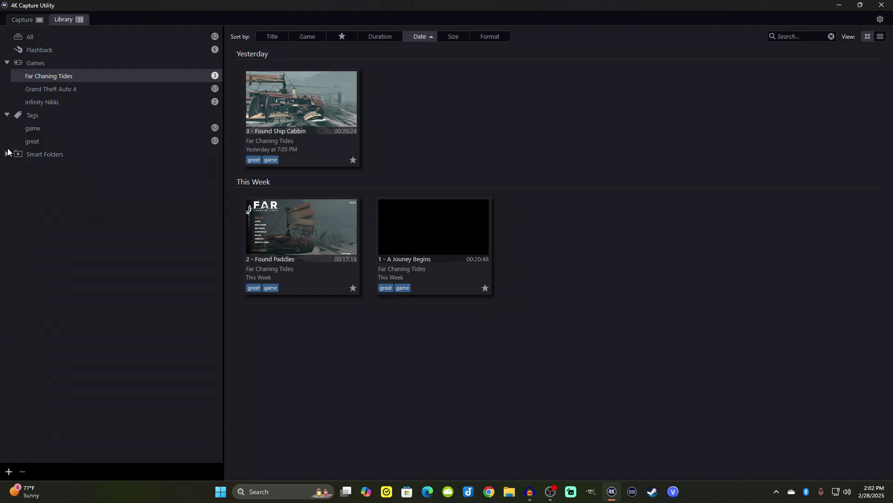
click(6, 115)
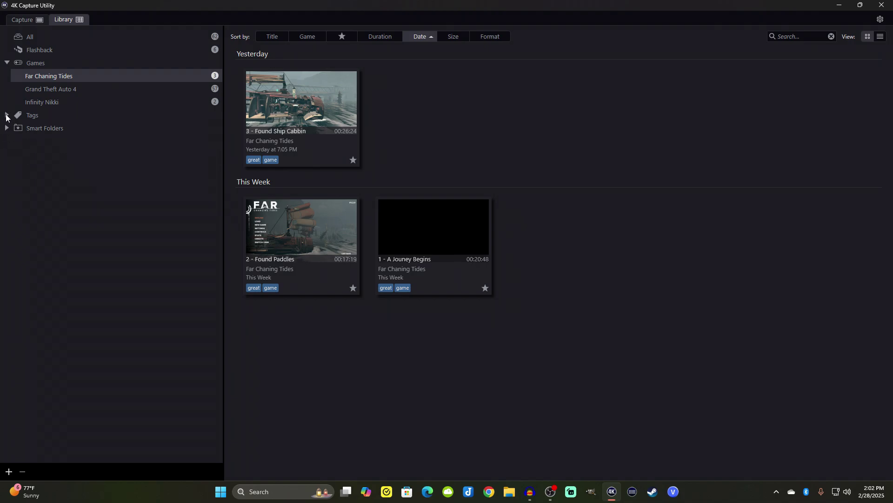
click(8, 63)
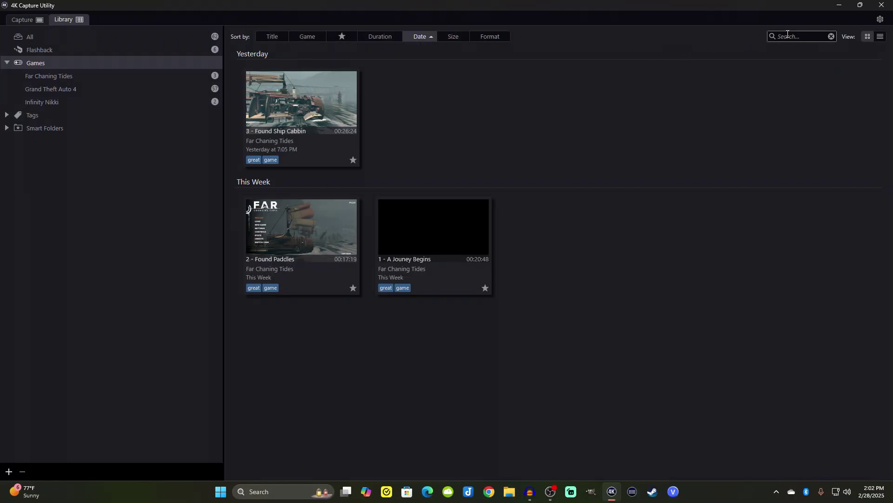
Switch the library to list view and back to grid, then open Preferences
click(868, 40)
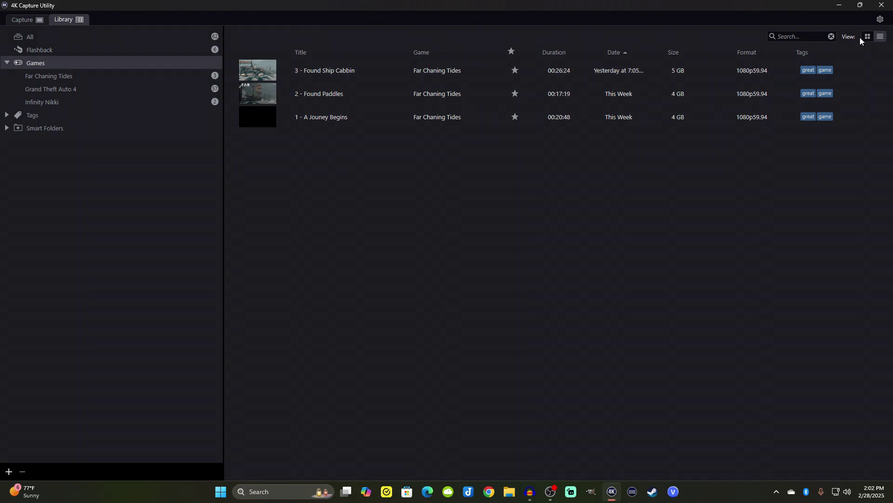
click(867, 38)
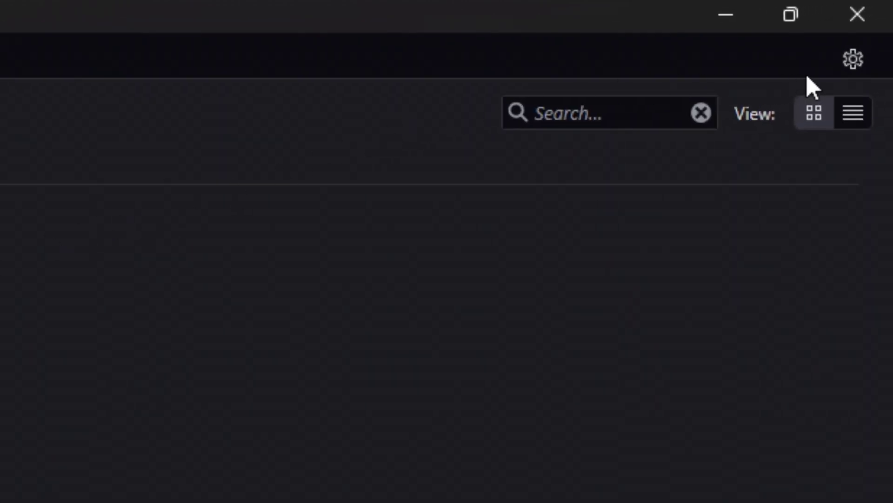
click(852, 60)
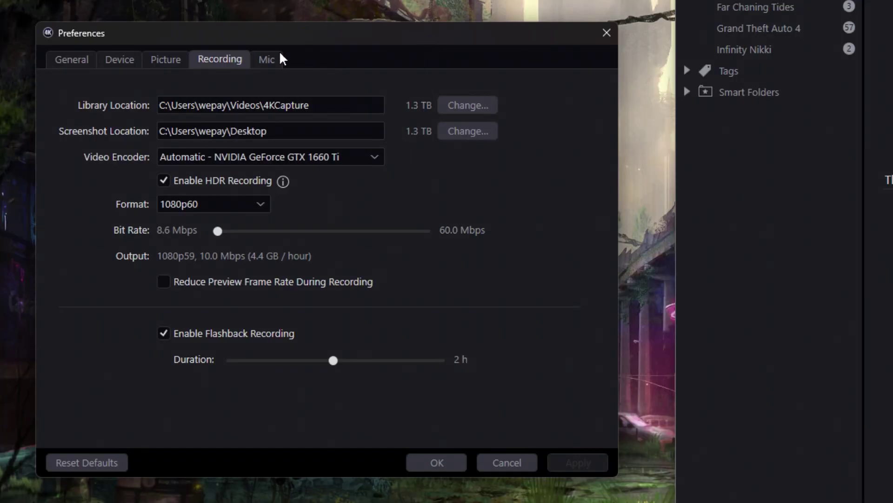
View the General preferences with Stream Link and version 1.7.15, then the Device page
click(72, 65)
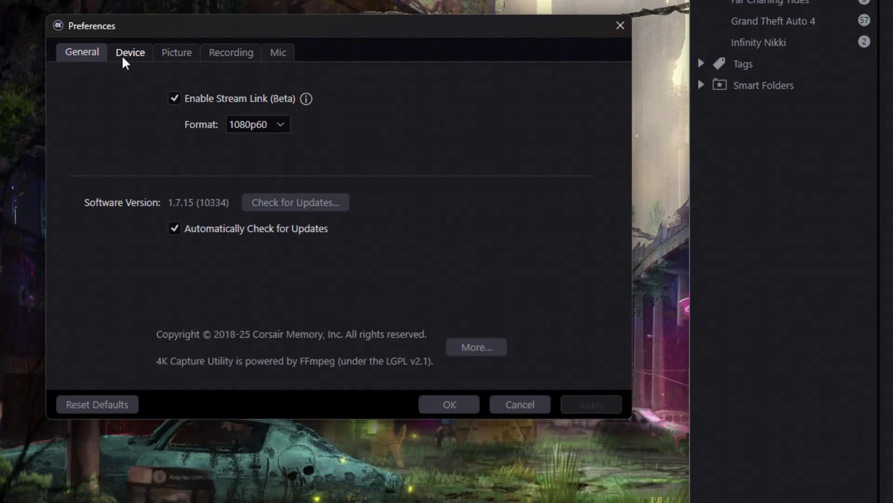
click(124, 58)
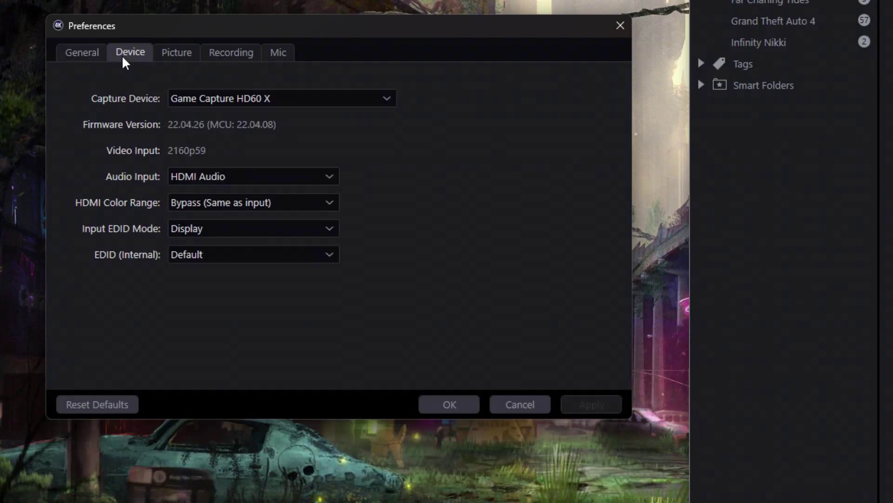
Switch Audio Input to Analog Audio, then back to HDMI Audio
click(239, 176)
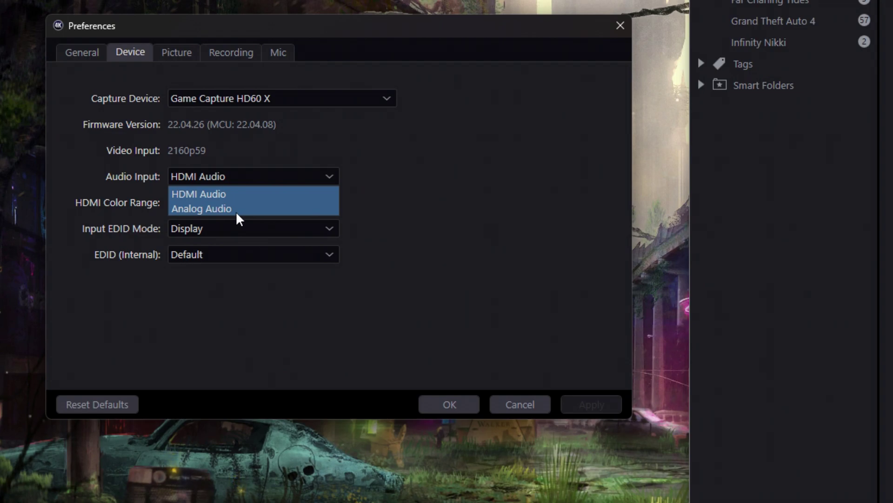
click(238, 217)
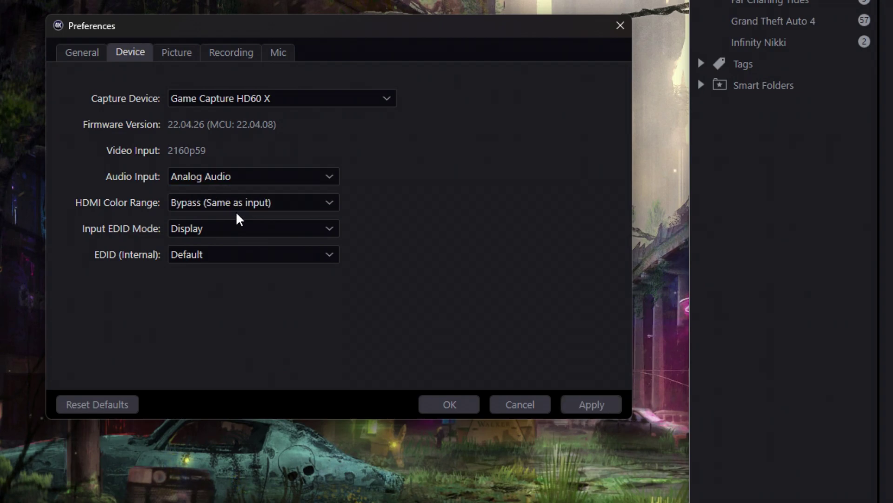
click(318, 176)
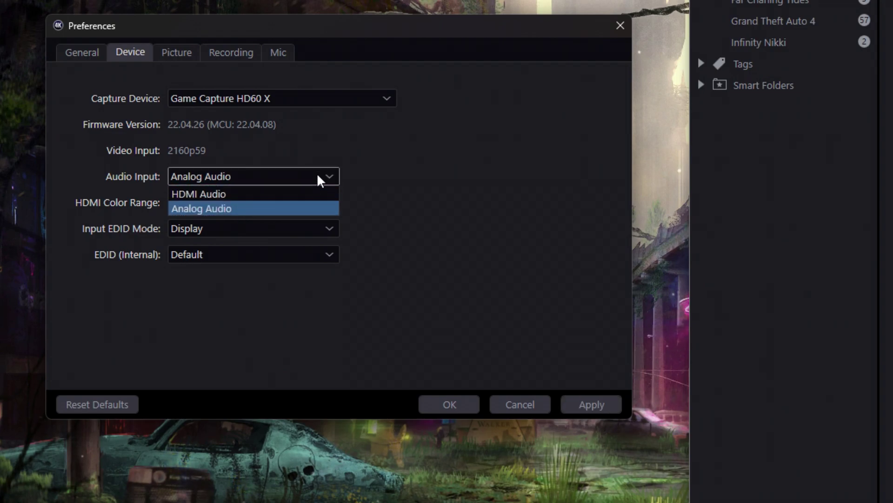
click(254, 195)
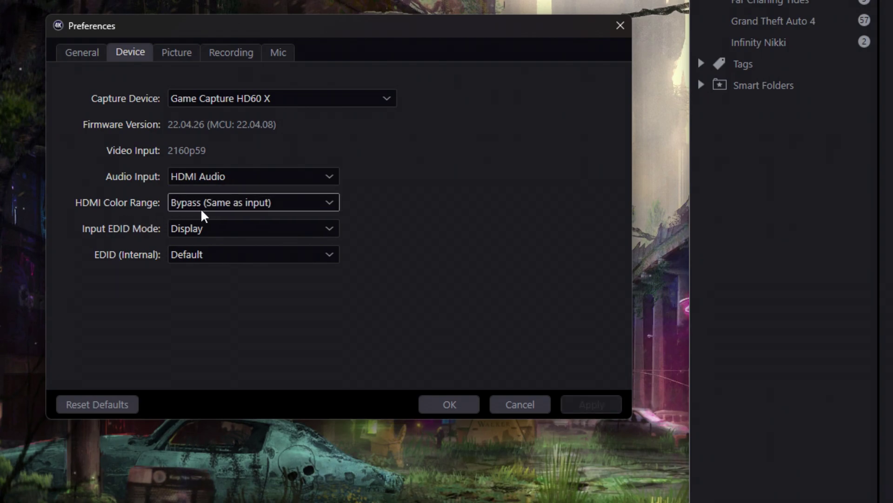
Check the HDMI Color Range and Input EDID Mode options, keeping Bypass and Display
click(280, 202)
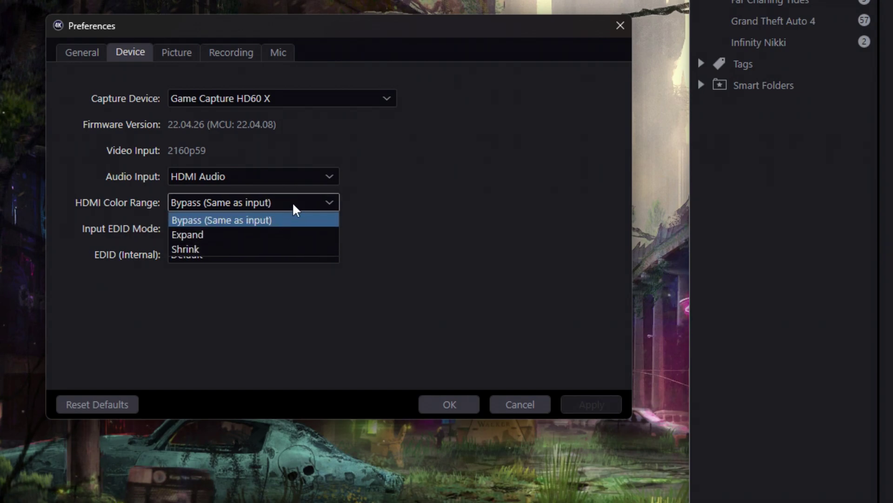
click(293, 203)
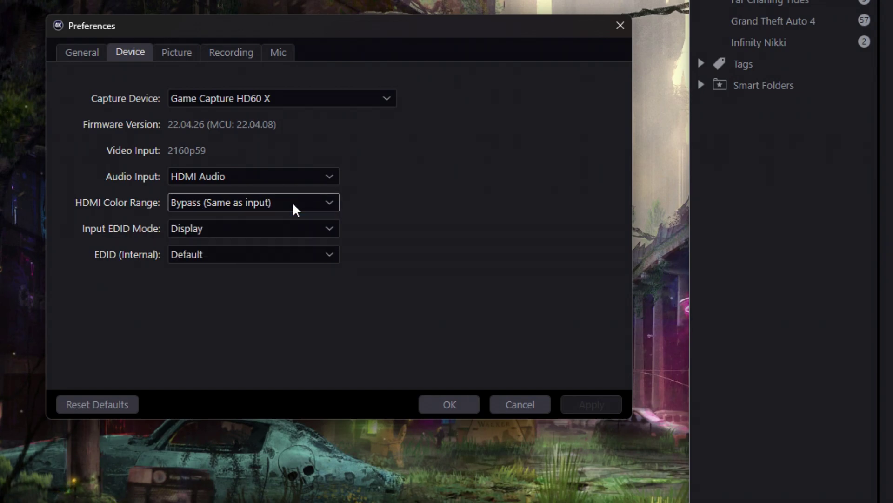
click(284, 236)
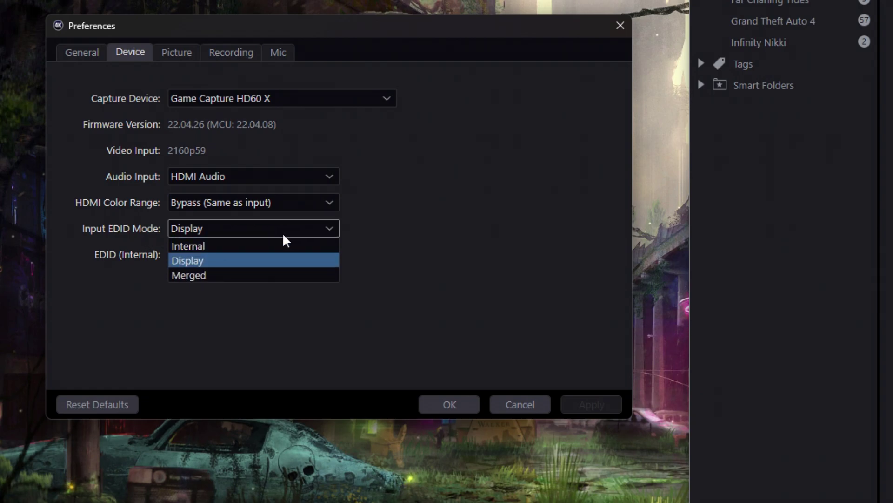
click(254, 265)
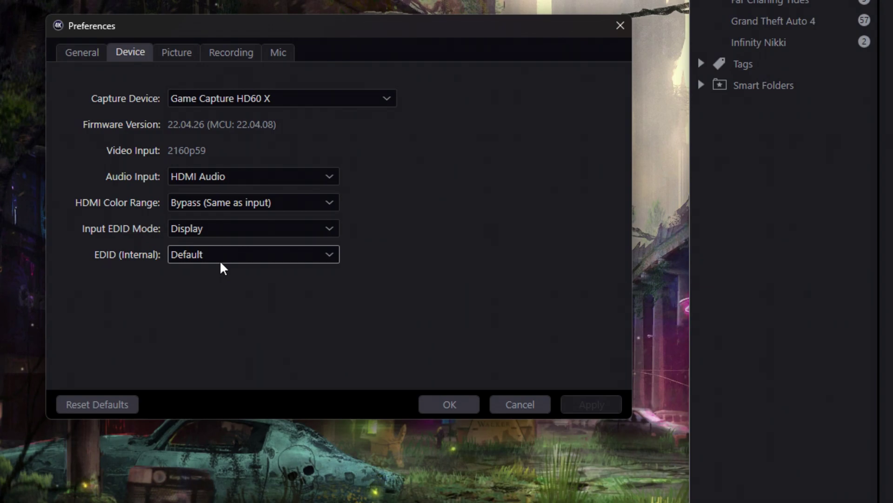
click(183, 54)
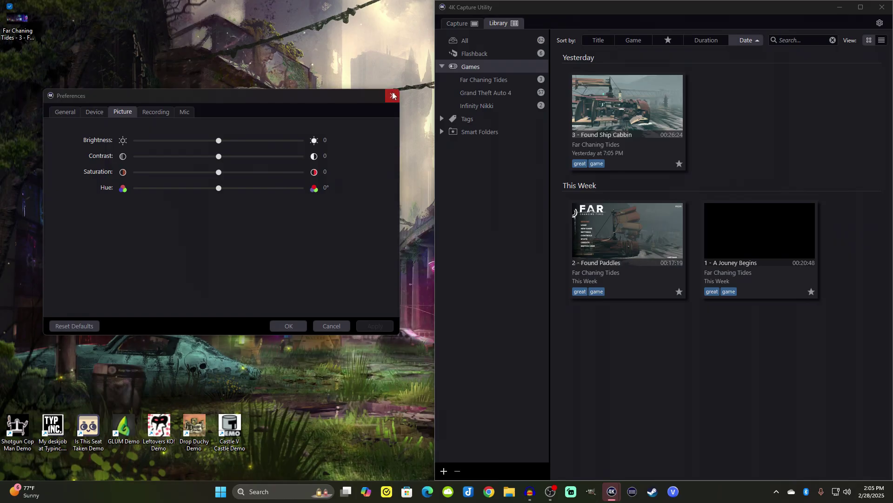
Reopen Preferences on the Picture page and move the dialog off the game preview
click(299, 327)
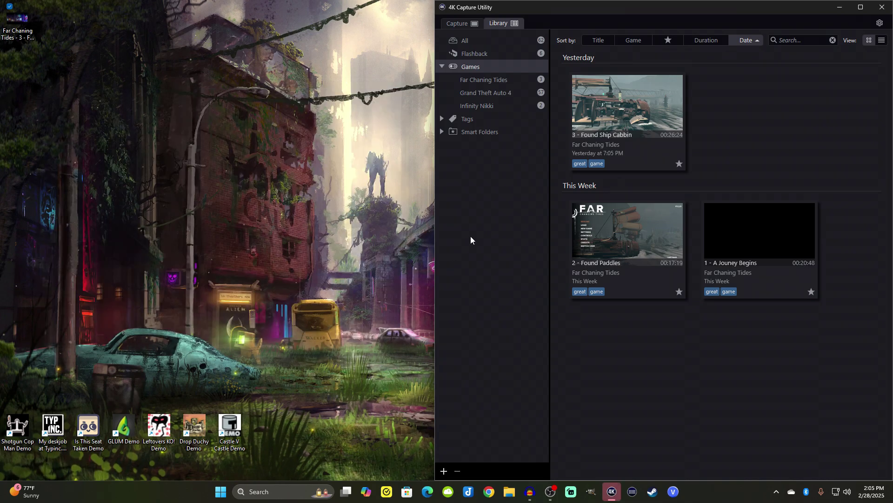
click(459, 24)
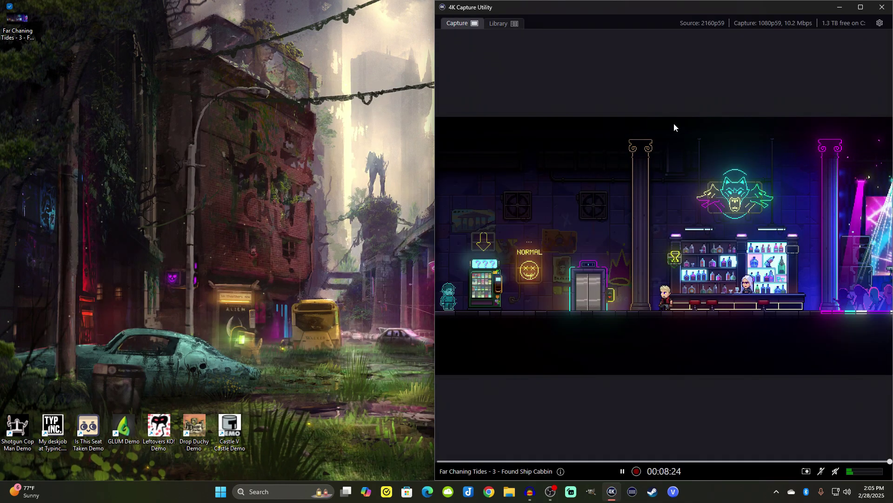
click(880, 24)
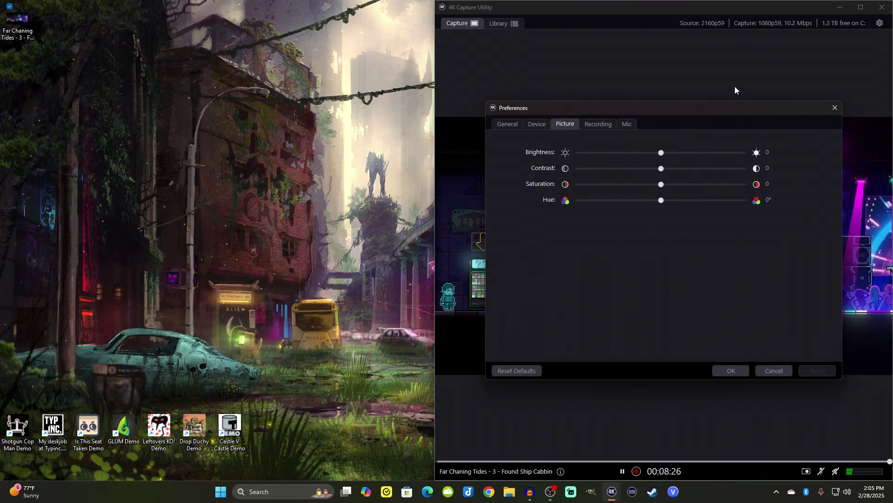
drag(692, 109, 246, 86)
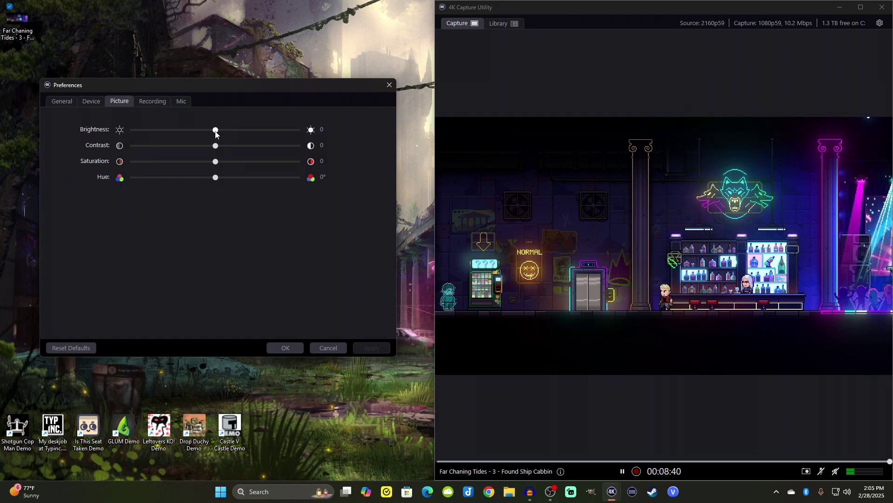
Try the Brightness and Saturation sliders, ending with all picture values back at 0
mouse_move(215, 135)
mouse_down()
mouse_move(235, 135)
mouse_move(216, 135)
mouse_move(241, 147)
mouse_move(218, 145)
mouse_up()
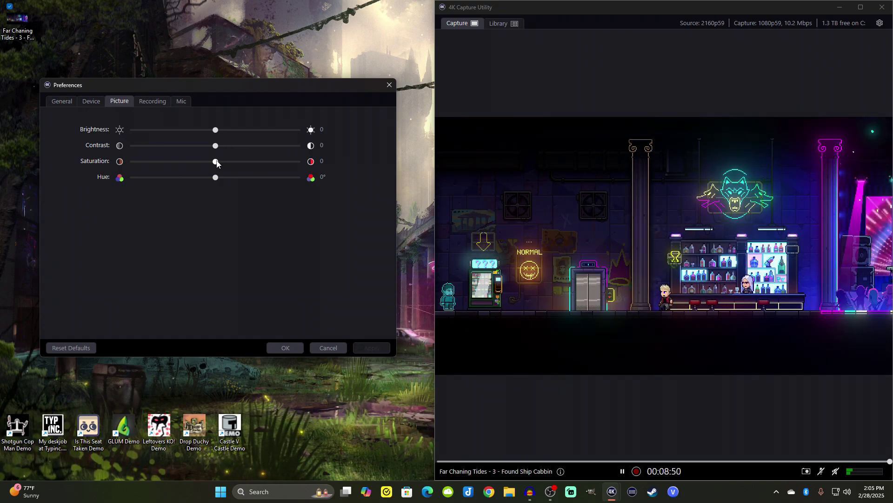
drag(217, 163, 217, 163)
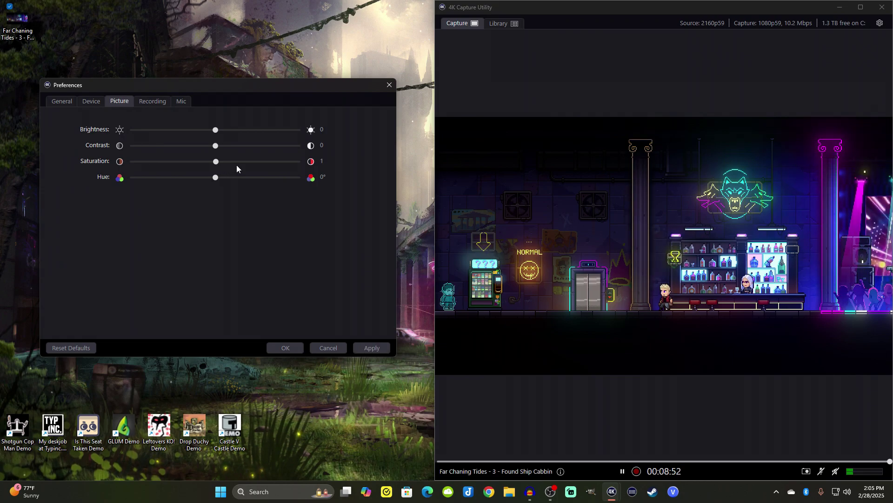
mouse_move(216, 161)
mouse_down()
mouse_move(271, 162)
mouse_move(216, 161)
mouse_up()
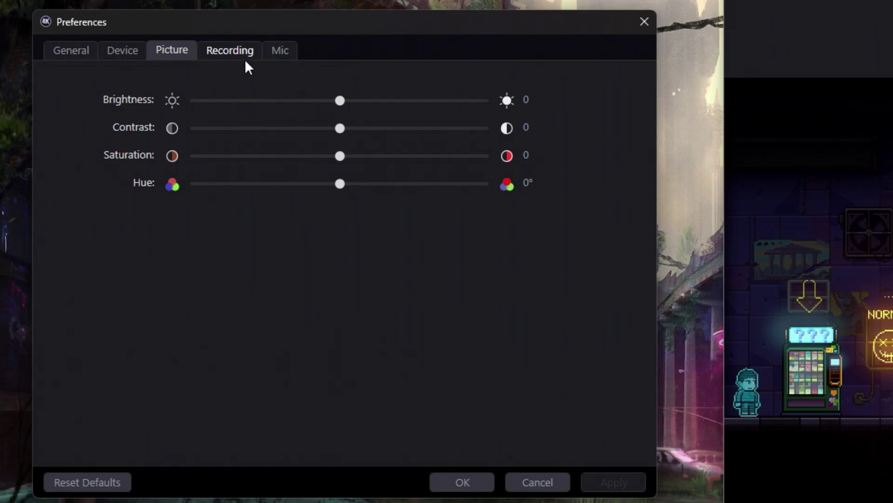
On the Recording page, review the Video Encoder and Format lists, keeping Automatic and 1080p60
click(247, 65)
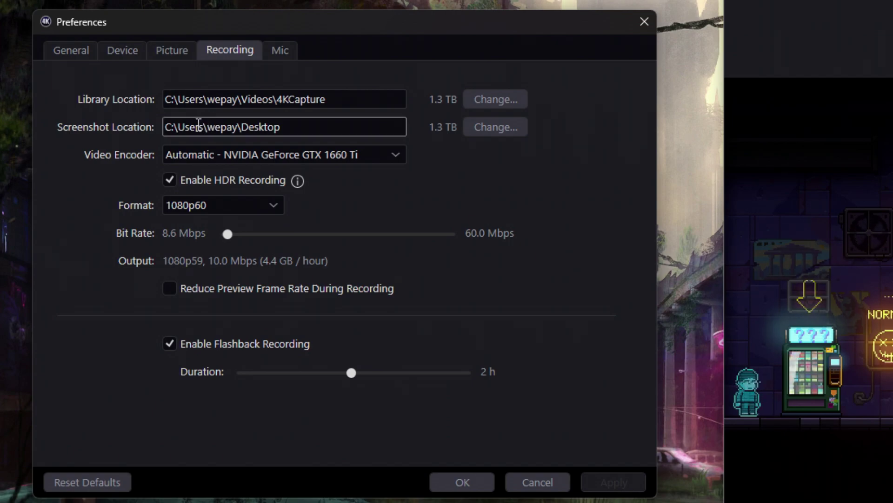
click(174, 158)
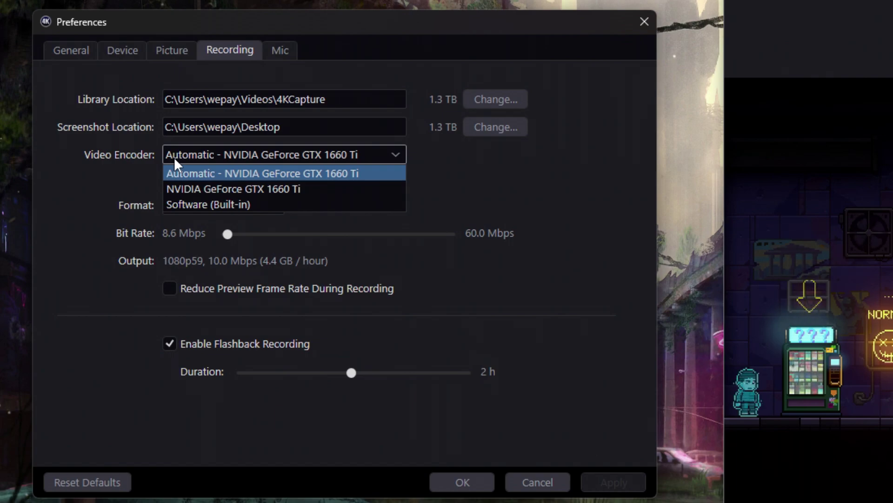
click(174, 158)
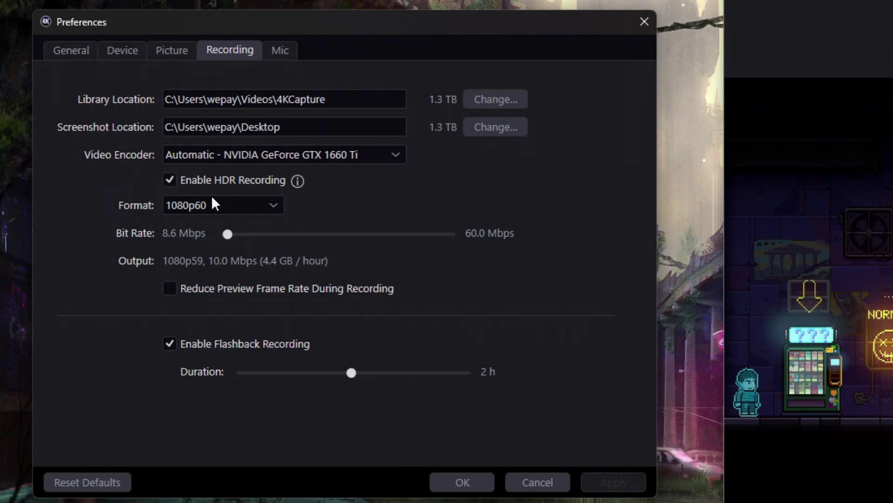
click(269, 208)
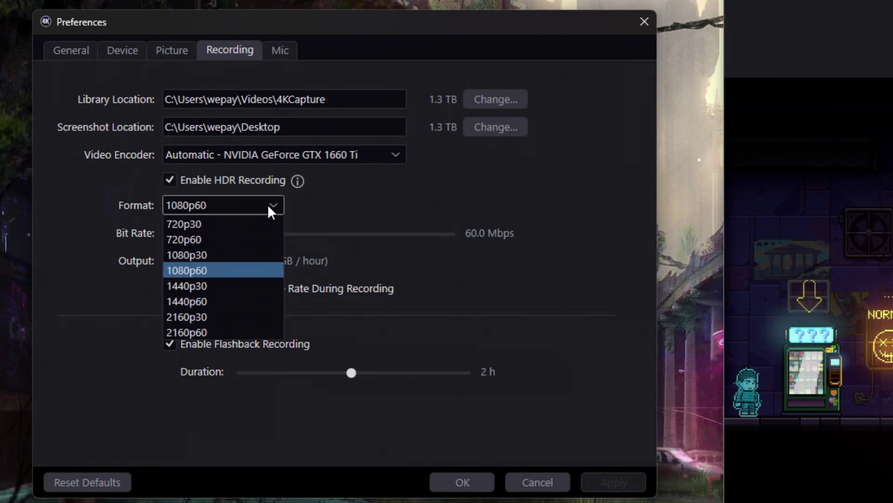
click(236, 268)
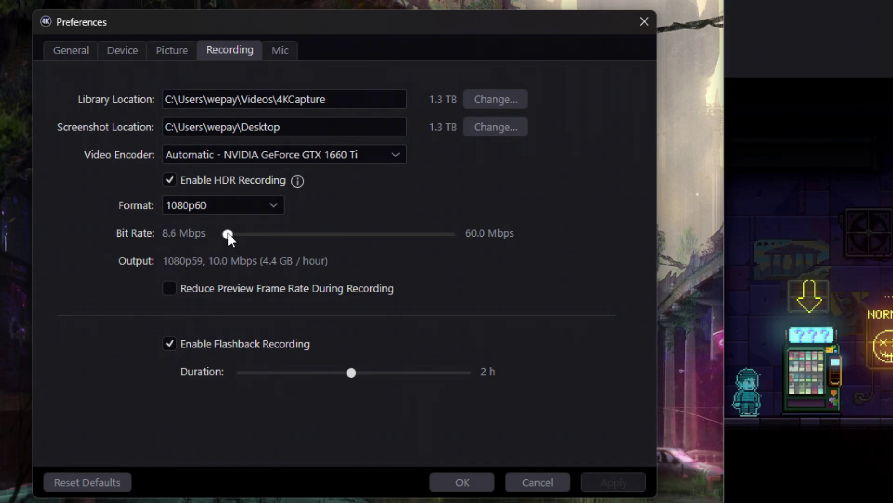
drag(228, 234, 476, 235)
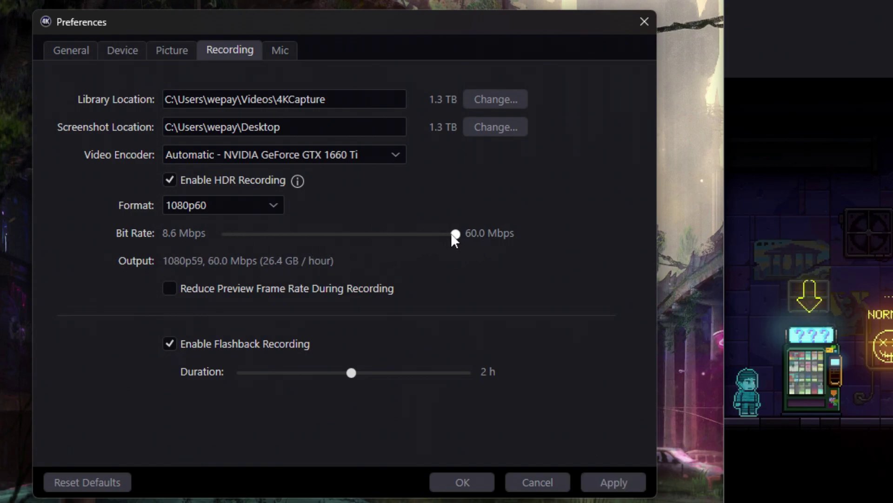
drag(453, 234, 217, 232)
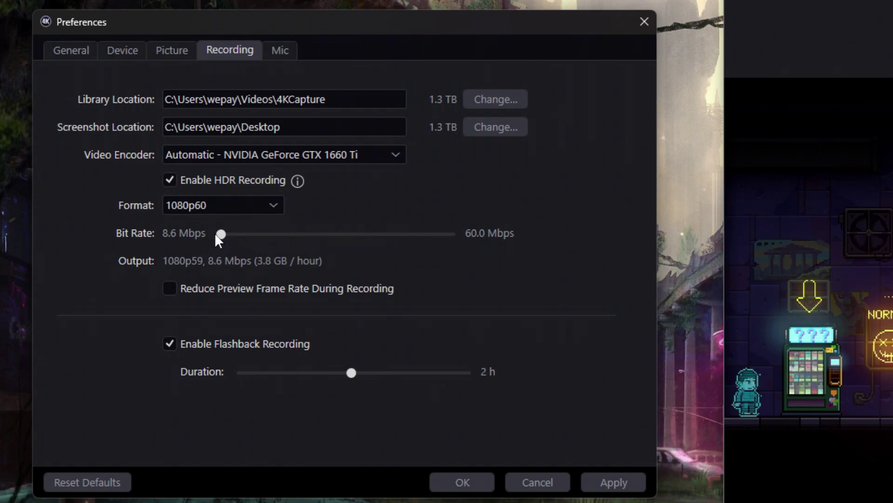
drag(221, 234, 225, 225)
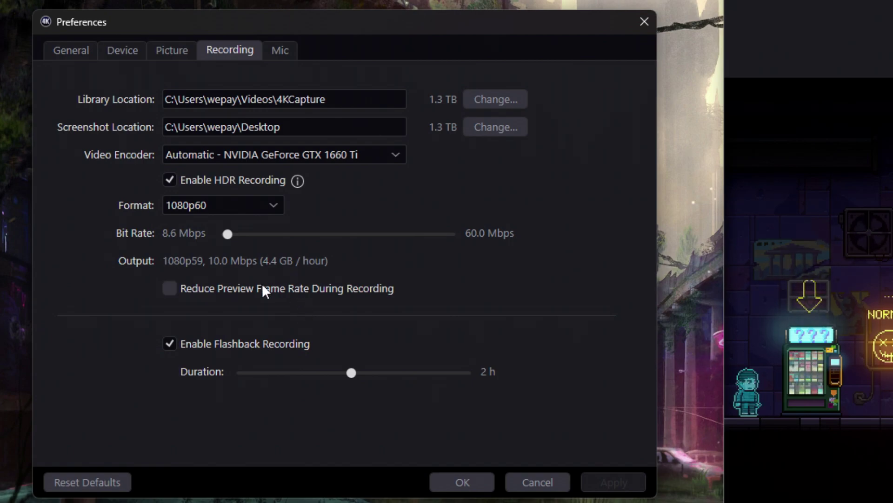
click(170, 292)
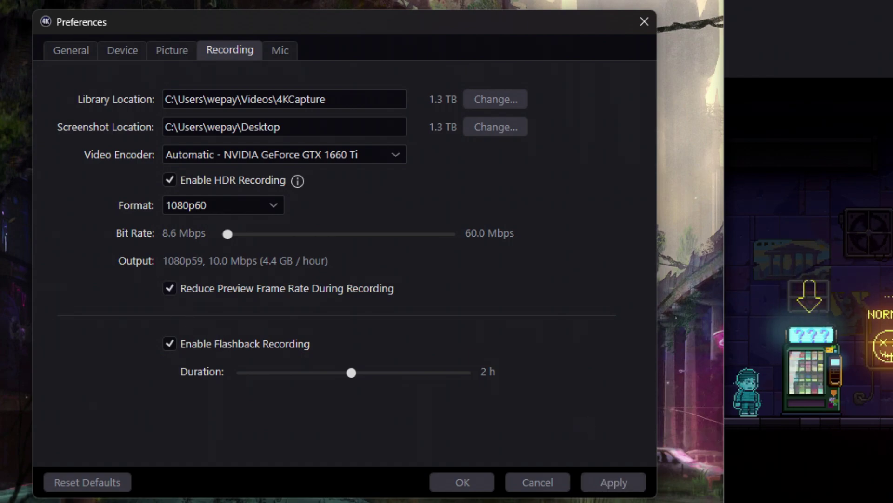
click(168, 288)
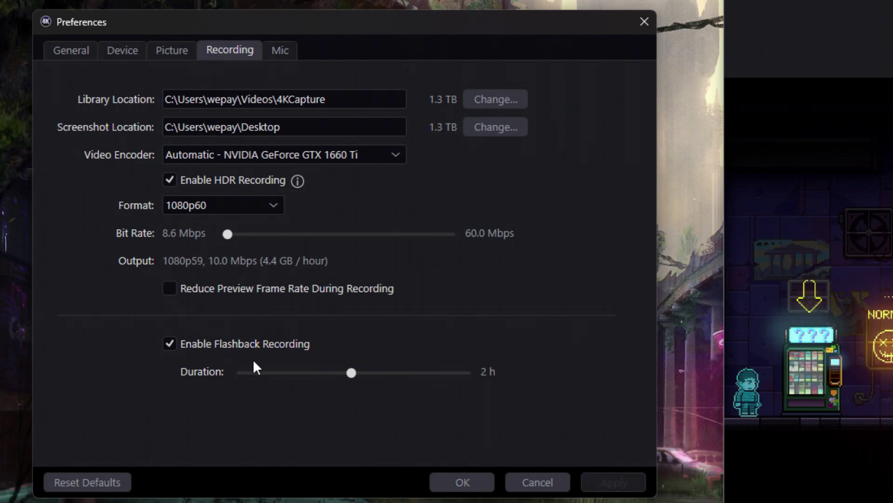
click(168, 342)
click(635, 484)
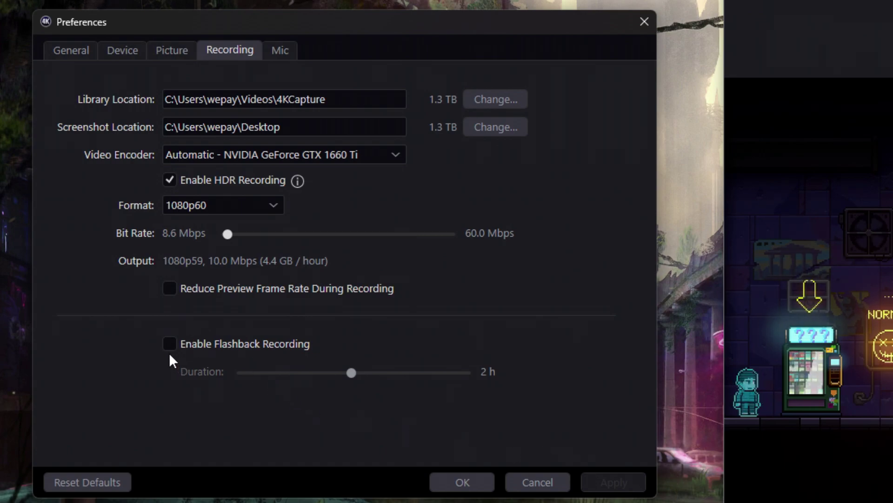
click(168, 345)
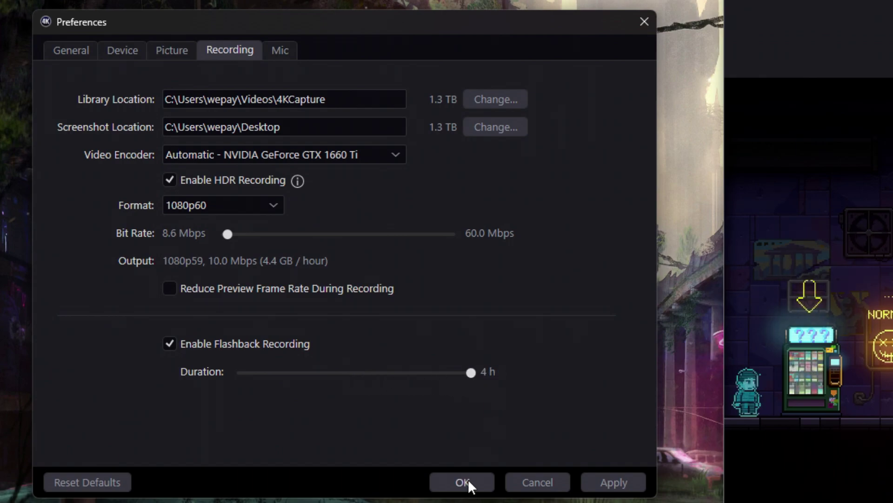
drag(471, 372, 188, 394)
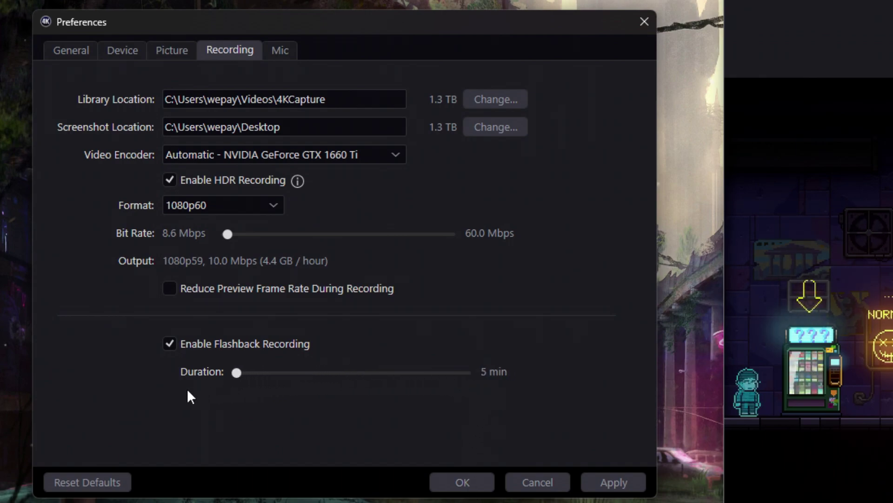
drag(320, 373, 354, 373)
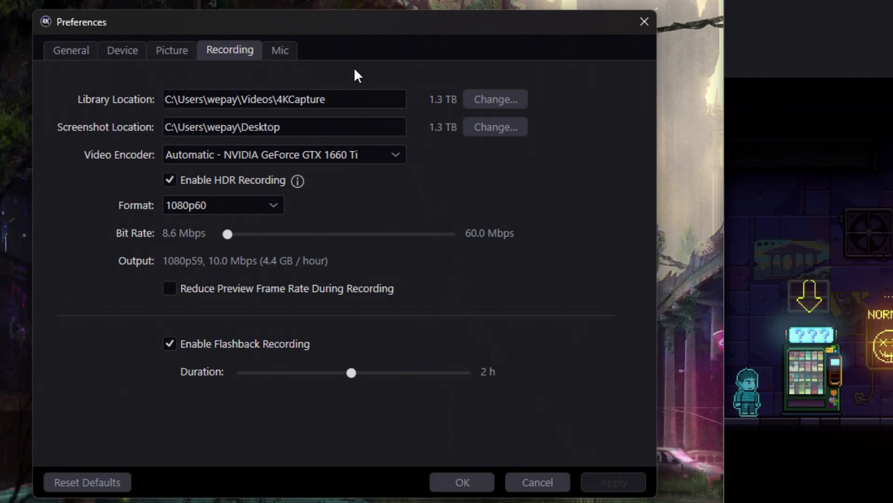
In the Mic settings, keep the default Yeti Stereo Microphone as input and raise input gain from 95 to 100
click(290, 50)
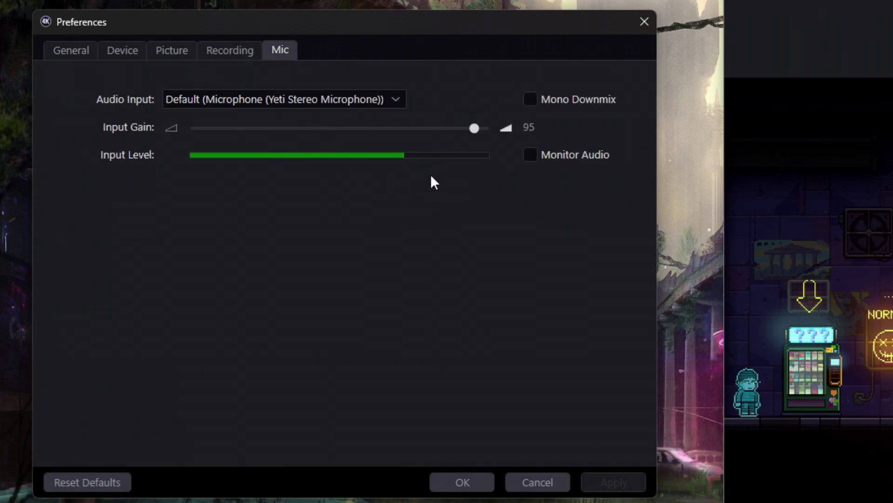
click(392, 101)
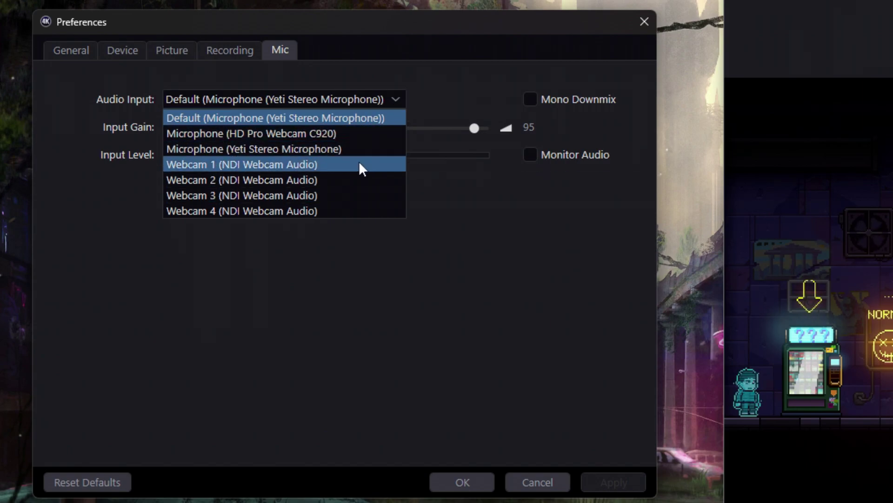
click(359, 117)
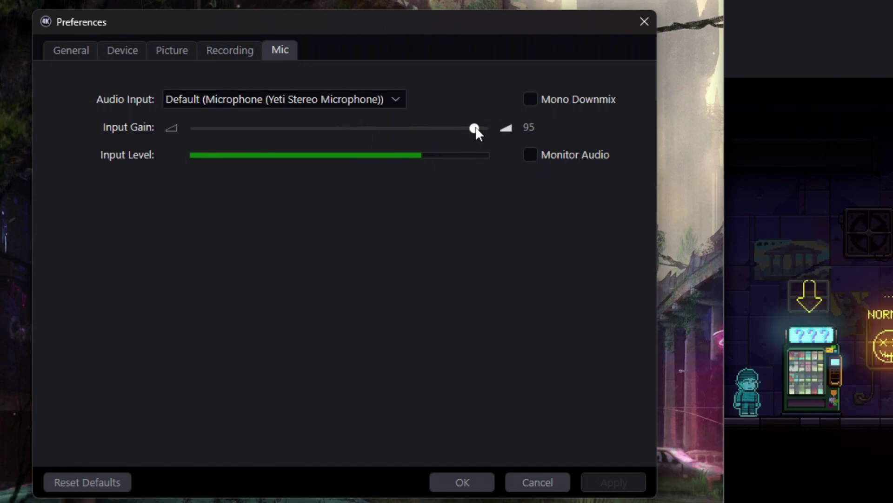
drag(482, 131, 515, 133)
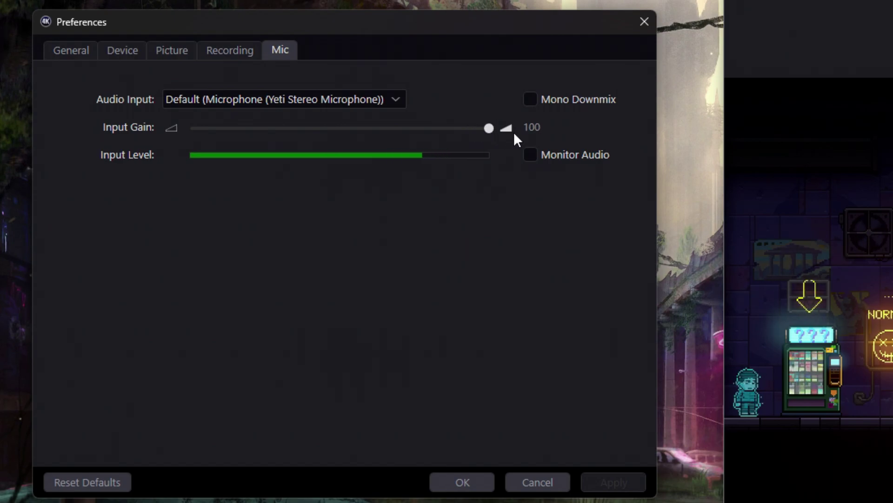